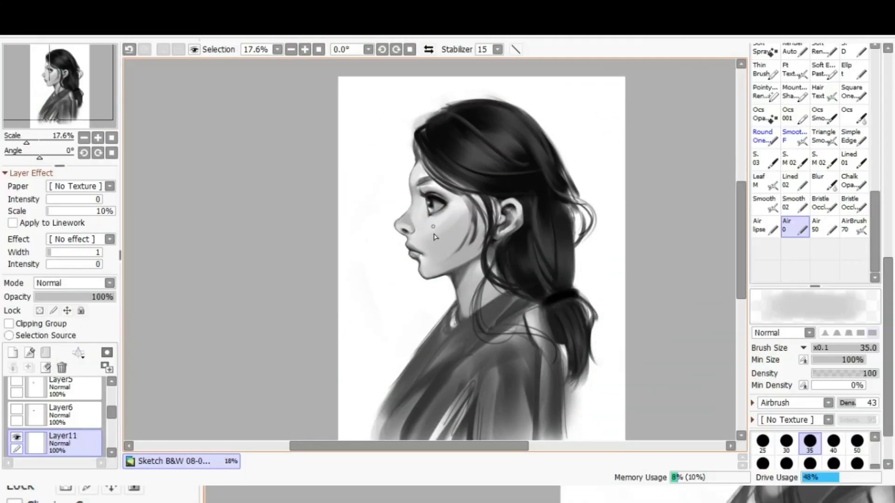
Airbrush soft shading over the face of the profile portrait with brush size 30, using tones sampled from the painting.
key("bracketleft")
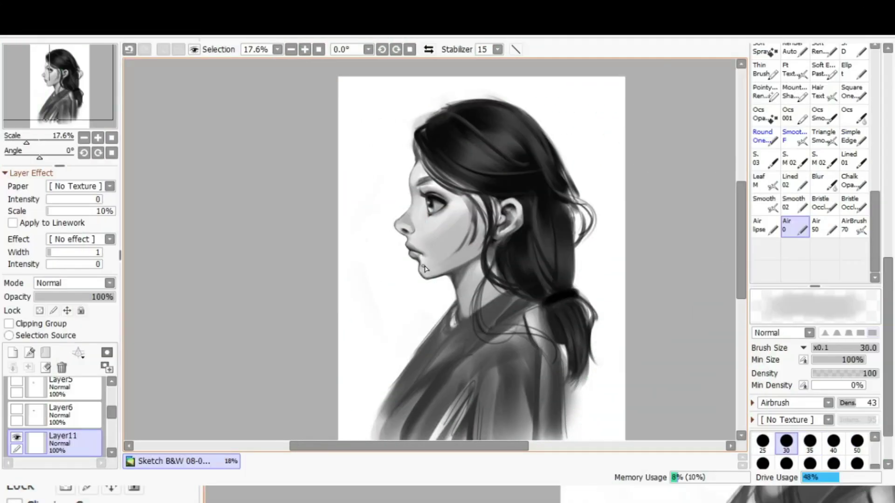
scroll(424, 268, "up", 3)
mouse_move(414, 259)
left_mouse_down()
mouse_move(437, 292)
mouse_move(430, 288)
left_mouse_up()
right_click(425, 273)
left_click_drag(429, 288, 421, 269)
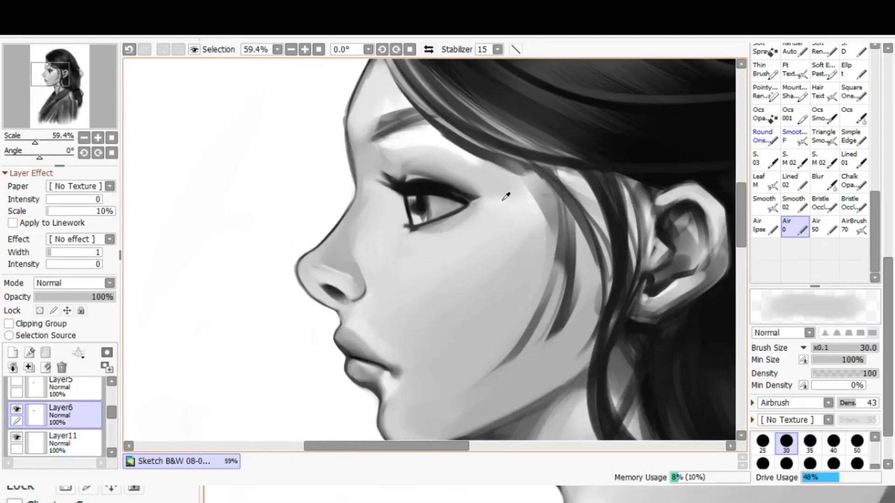
right_click(502, 201)
mouse_move(501, 203)
left_mouse_down()
mouse_move(425, 155)
mouse_move(480, 175)
left_mouse_up()
right_click(425, 154)
right_click(392, 150)
mouse_move(419, 138)
left_mouse_down()
mouse_move(382, 148)
mouse_move(417, 138)
left_mouse_up()
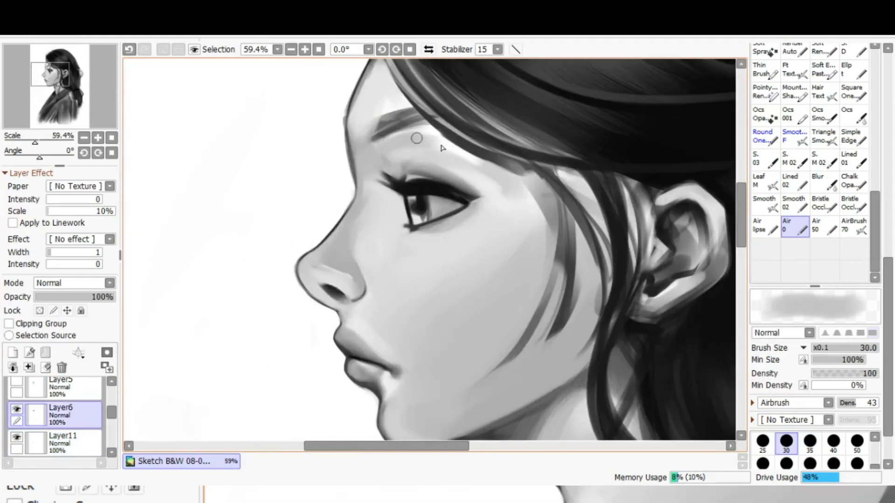
mouse_move(368, 125)
left_mouse_down()
mouse_move(480, 200)
mouse_move(395, 324)
left_mouse_up()
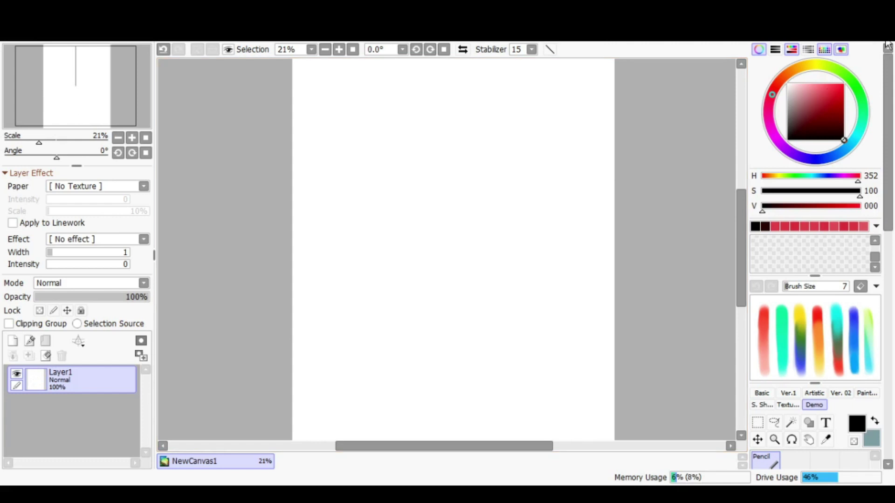
Close the open blank canvas and define a new canvas 501 pixels wide and 501 pixels high.
left_click(889, 45)
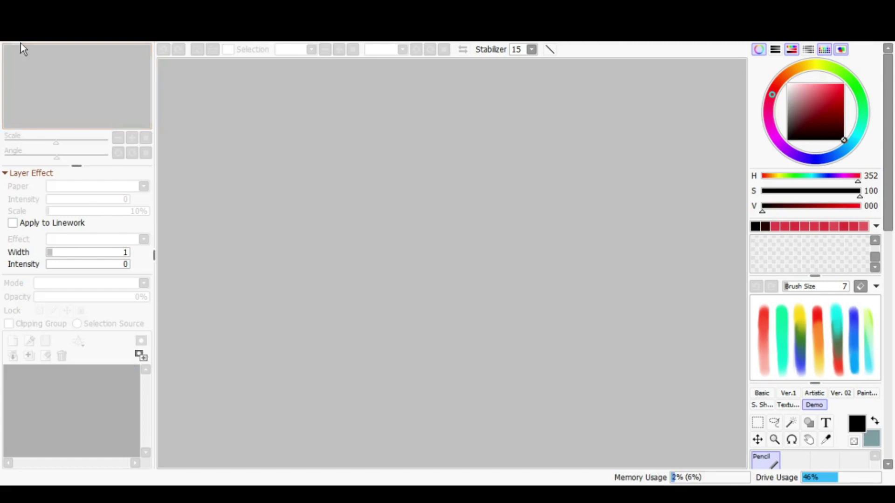
left_click(21, 42)
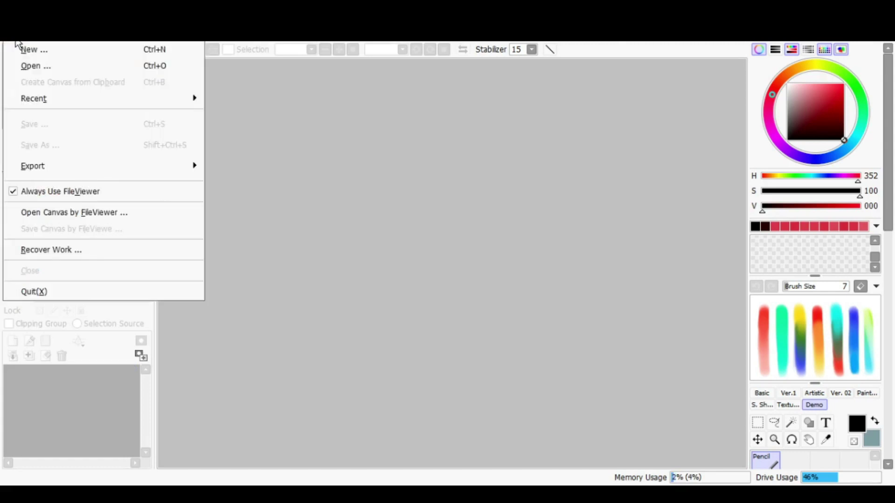
left_click(26, 48)
left_click(481, 232)
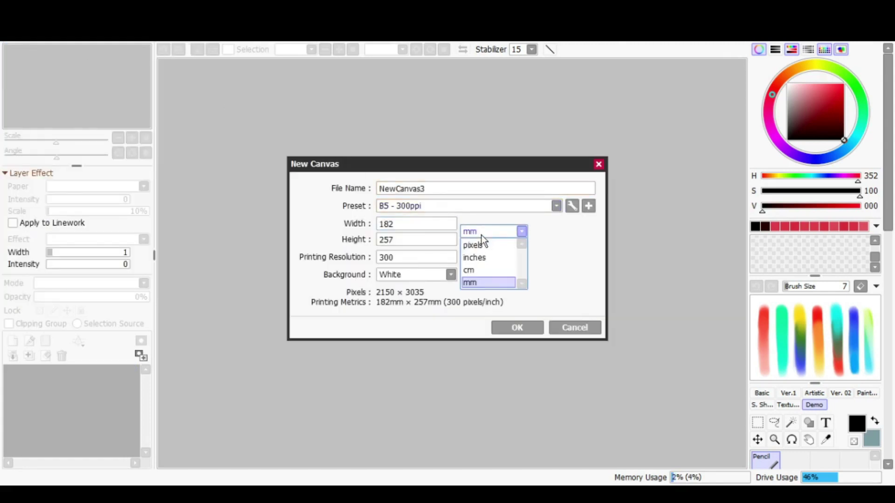
left_click(485, 239)
type("501")
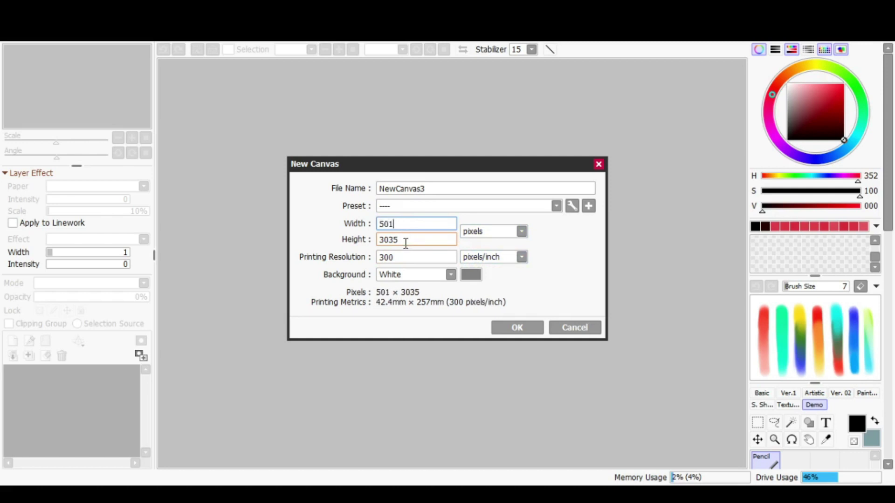
key("Tab")
type("501")
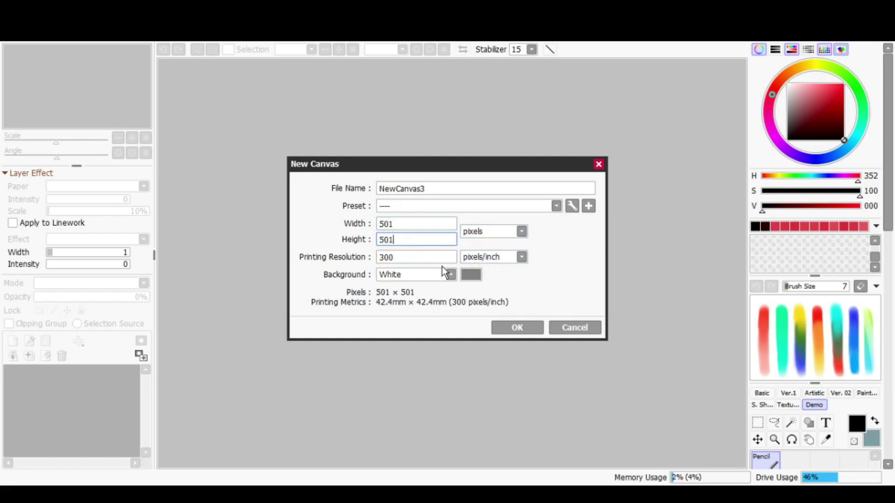
Set the new canvas's background color to black and create the canvas.
left_click(471, 276)
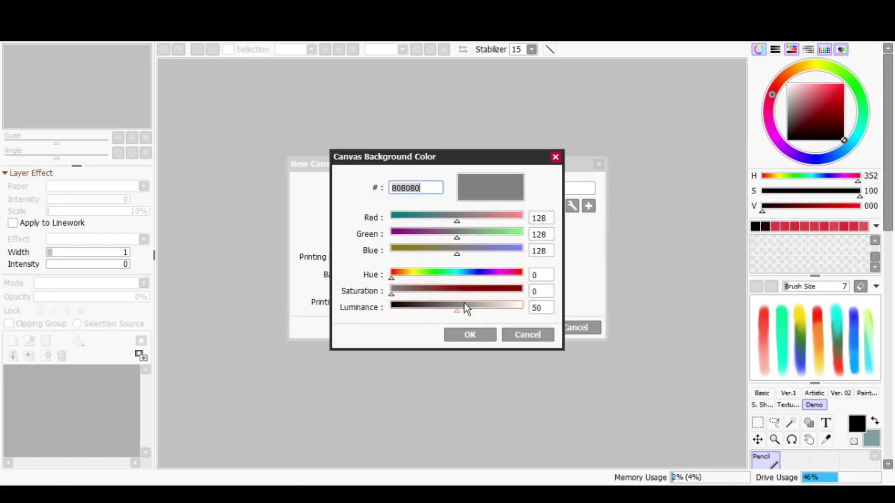
left_click_drag(465, 306, 367, 311)
left_click(451, 334)
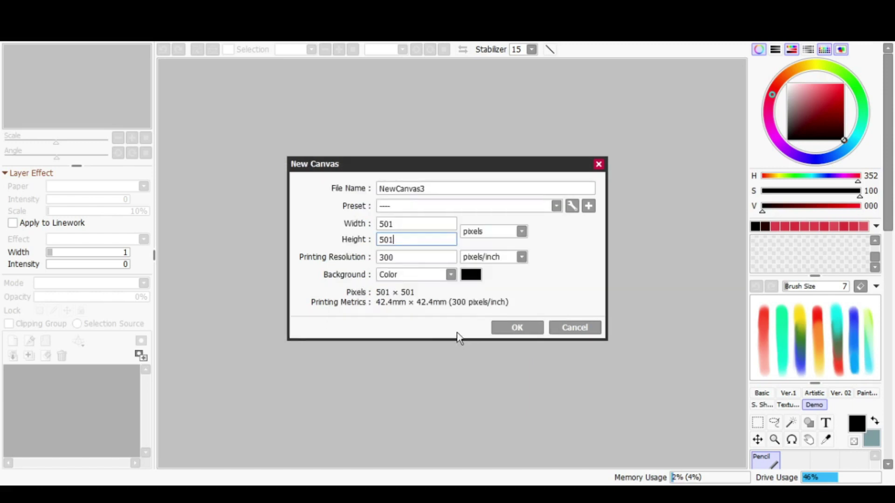
left_click(513, 332)
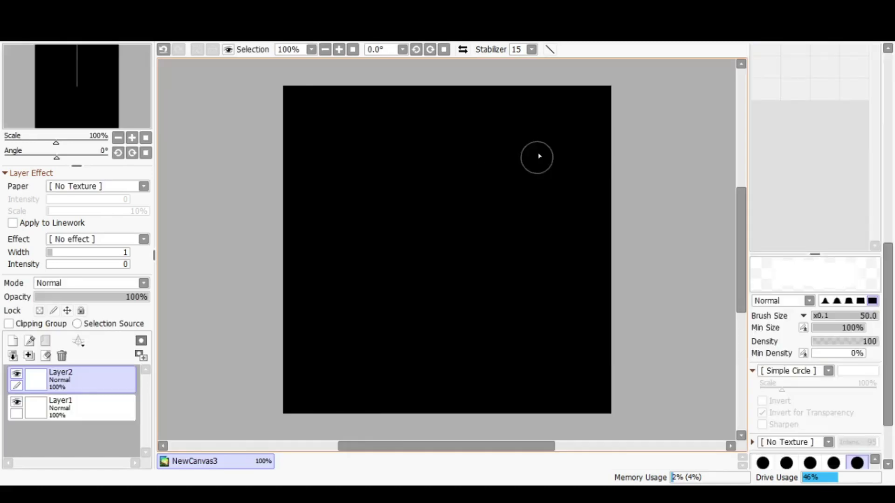
Paint a soft white zigzag stroke diagonally across the black canvas.
mouse_move(562, 186)
left_mouse_down()
mouse_move(455, 146)
mouse_move(496, 239)
mouse_move(391, 345)
left_mouse_up()
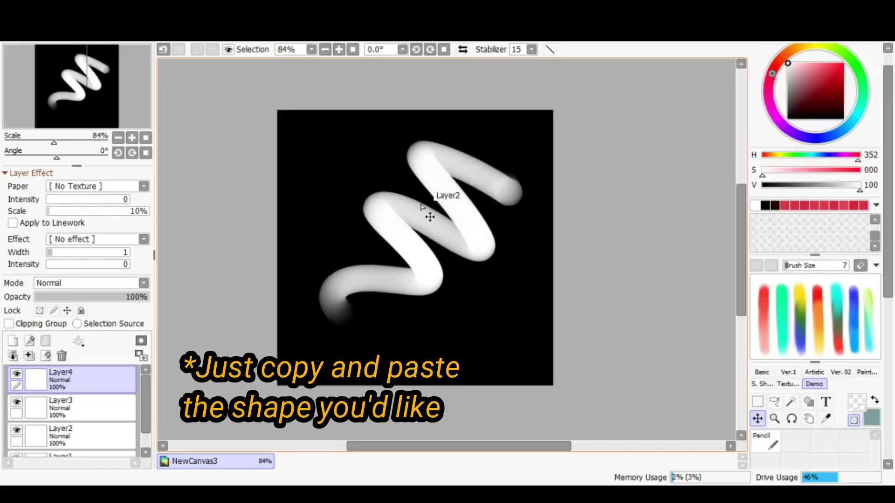
Paste the cat face cutout and delete Layer2, Layer3 and Layer4 beneath it, keeping the bottom layer.
key("ctrl+v")
left_click(65, 403)
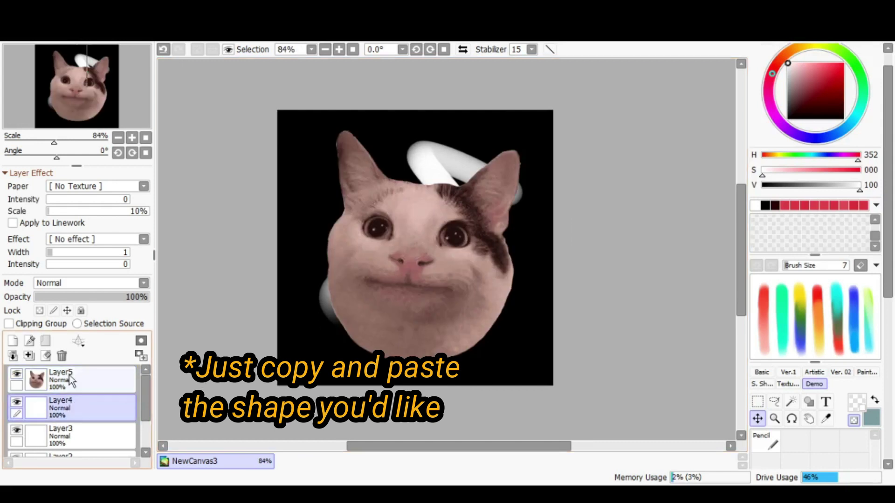
left_click(62, 356)
left_click(62, 362)
left_click(63, 362)
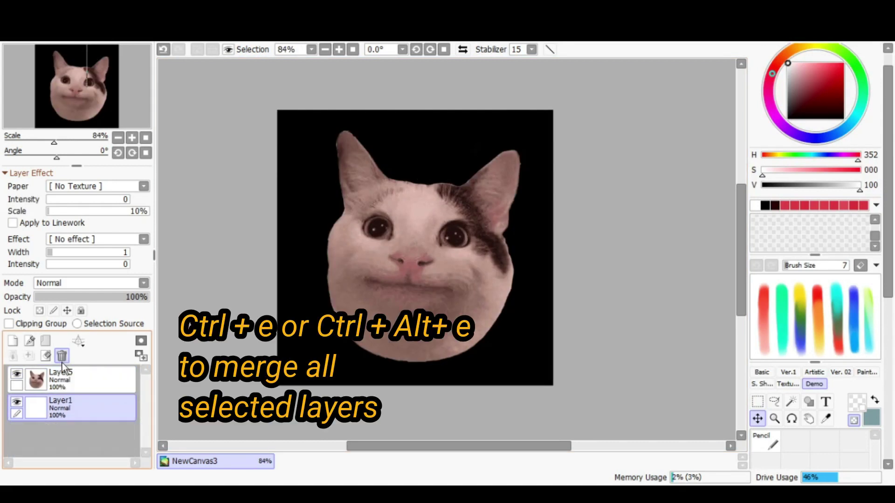
Merge the cat face layer down into the bottom layer.
left_click(86, 385)
key("ctrl+e")
Start saving the canvas under a new name and browse to the brshape folder.
left_click(16, 41)
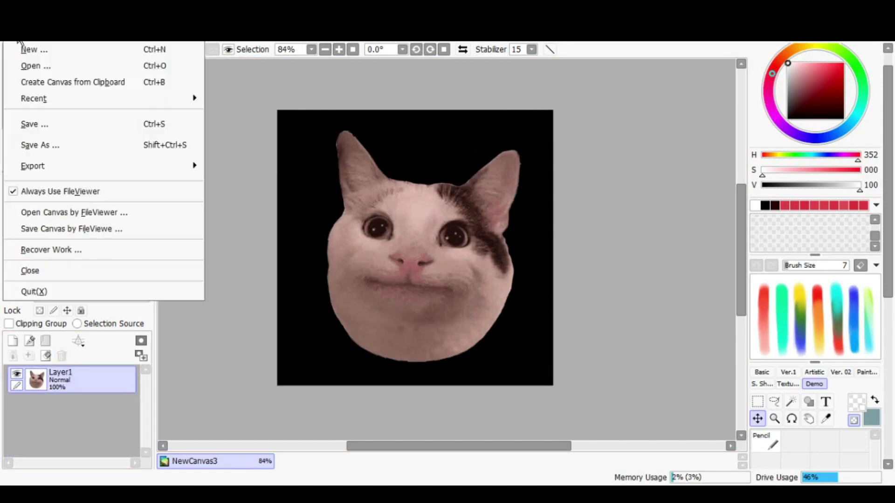
left_click(49, 144)
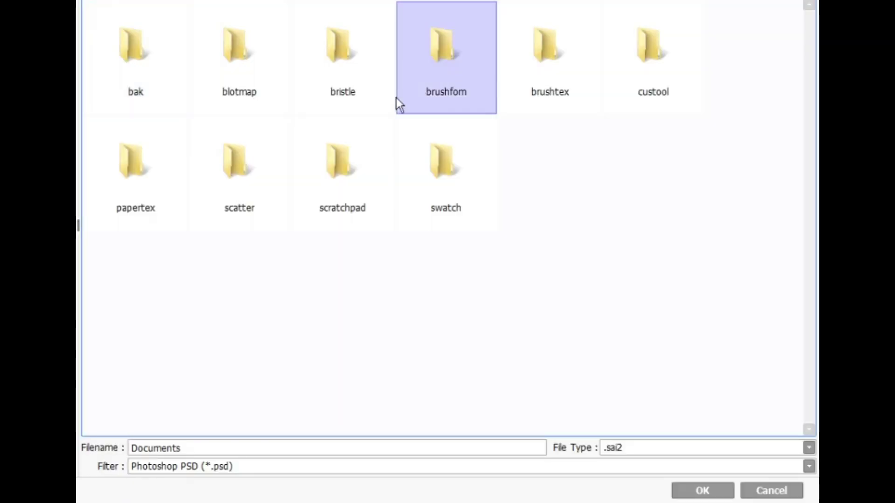
left_click(244, 193)
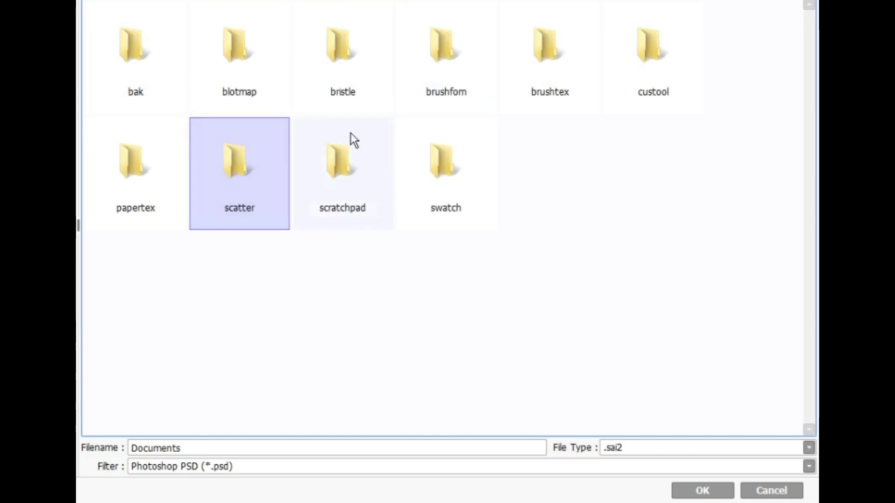
left_click(455, 96)
double_click(438, 83)
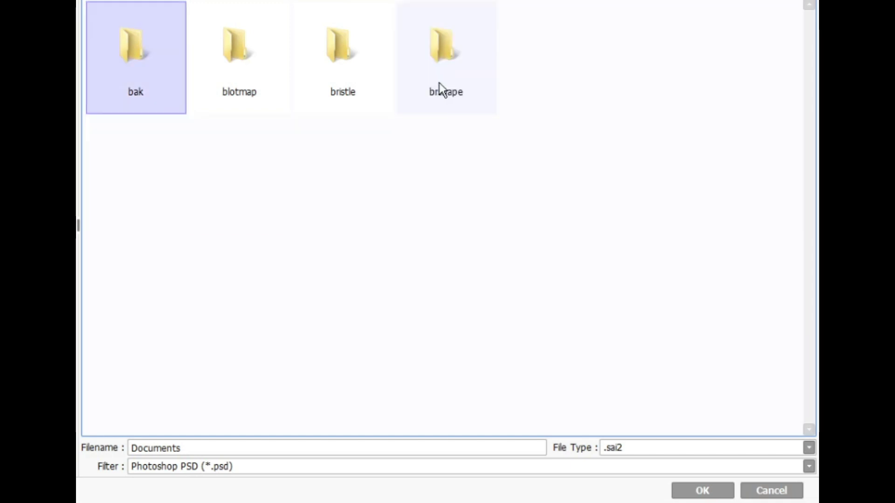
left_click(451, 88)
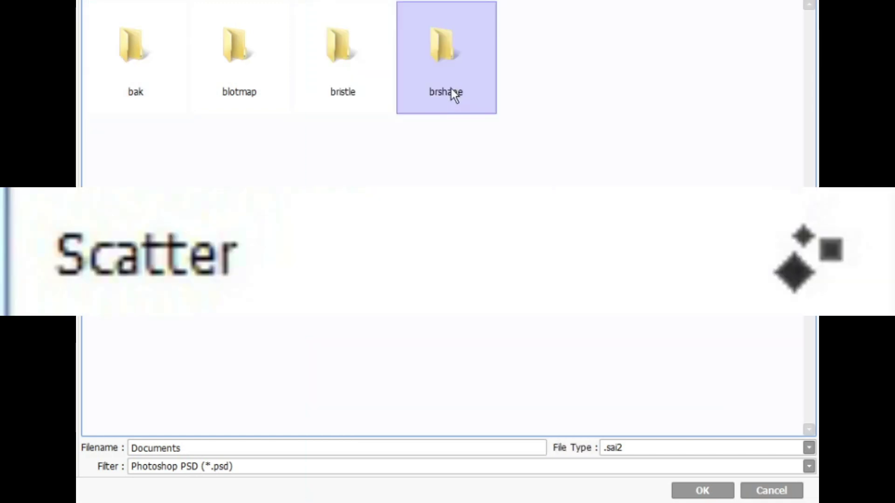
double_click(450, 87)
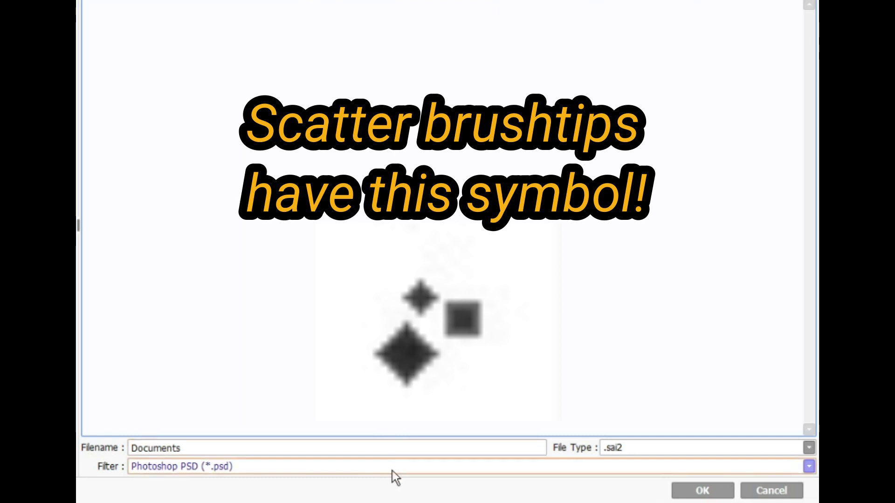
Name the file Polite Cat and choose the Bitmap (*.bmp) format for saving.
left_click(391, 469)
scroll(328, 501, "down", 1)
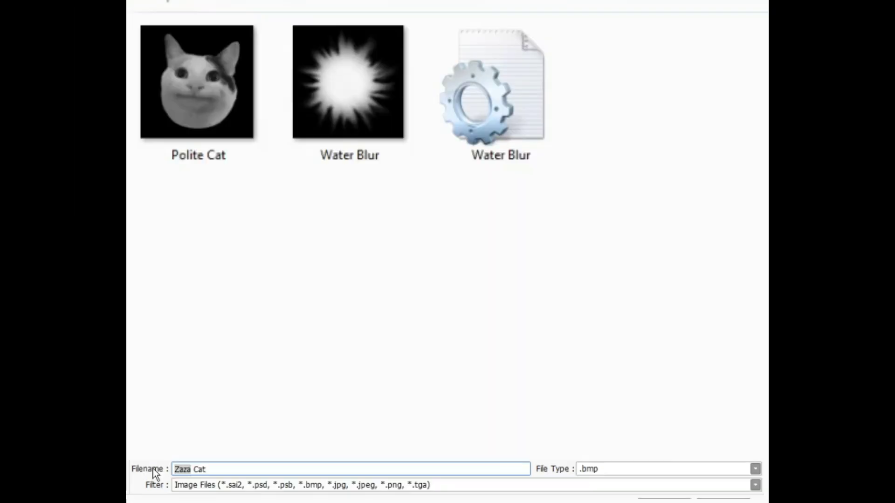
key("BackSpace")
type("Polite")
left_click(340, 487)
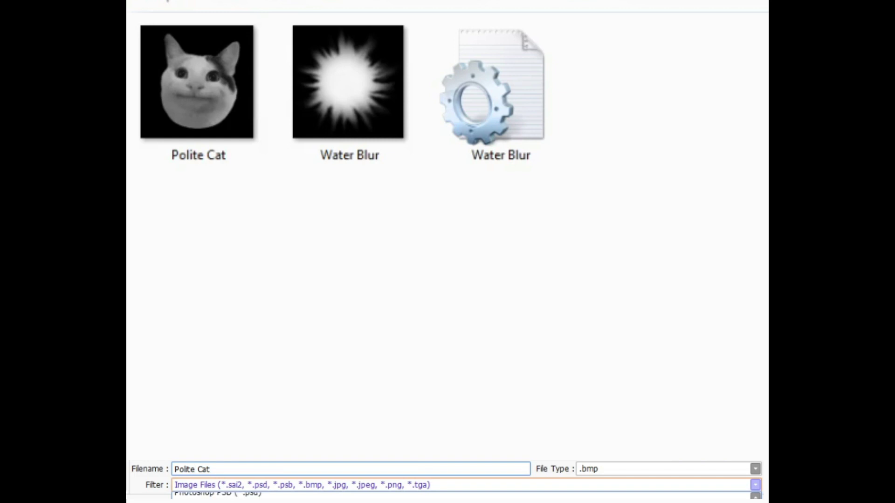
left_click(340, 499)
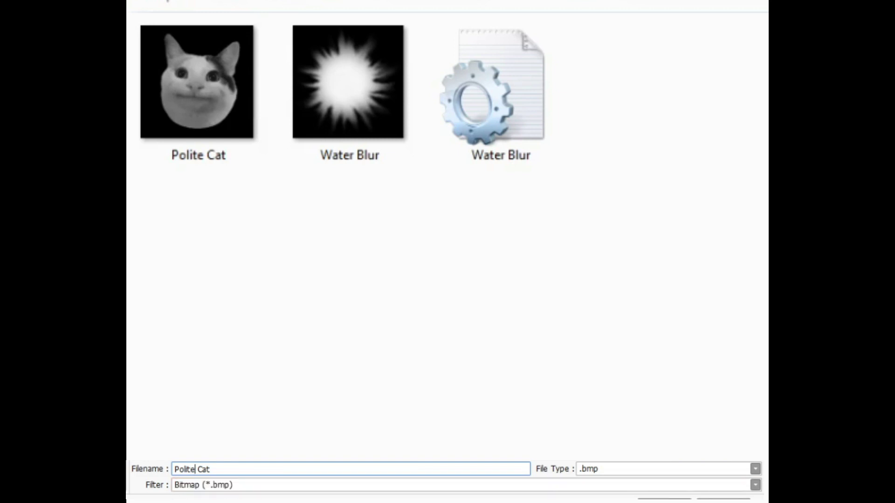
left_click(242, 469)
key("ctrl+a")
left_click(233, 469)
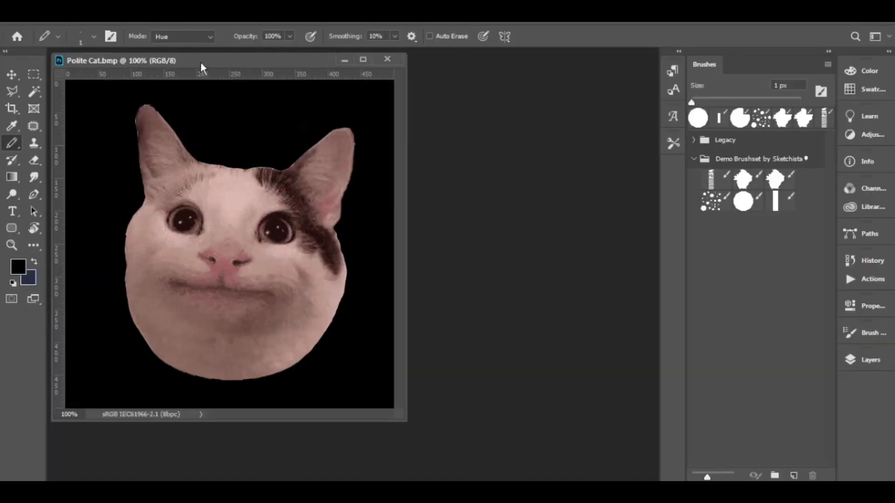
Switch to Photoshop and convert Polite Cat.bmp to Grayscale mode, discarding the color information.
left_click_drag(192, 63, 315, 47)
left_click(84, 23)
mouse_move(82, 30)
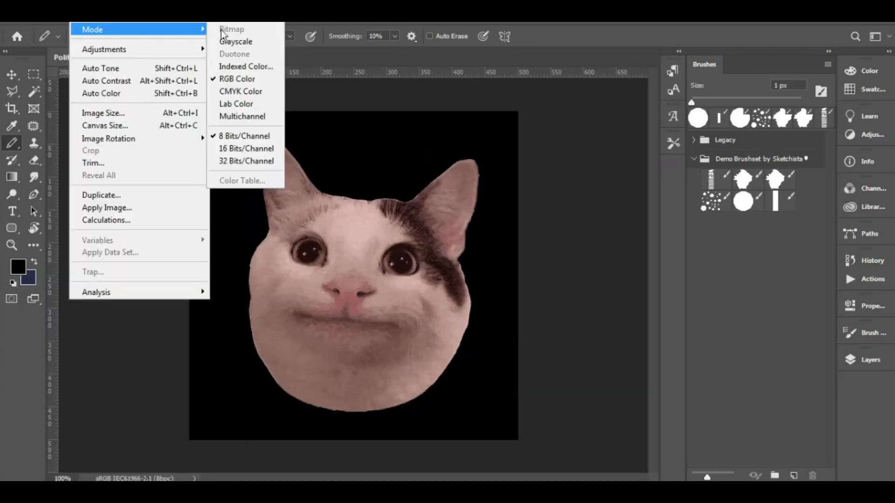
left_click(231, 42)
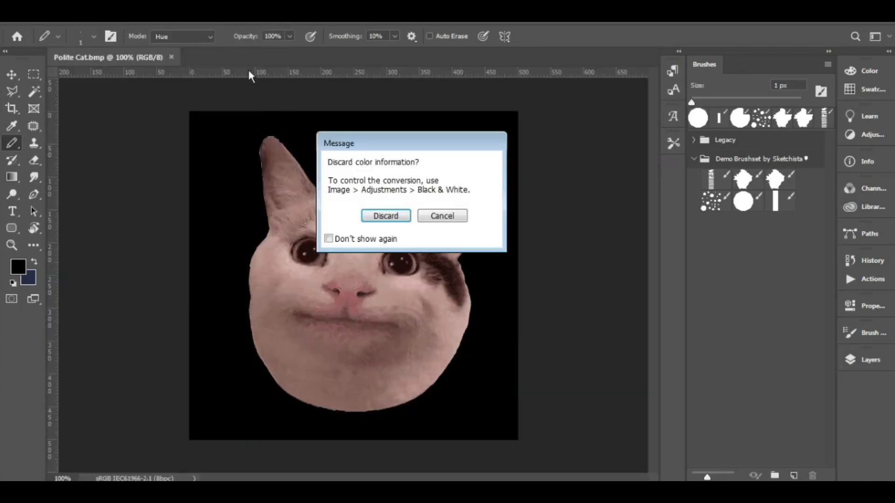
left_click(385, 214)
Save the grayscale cat image as a Windows BMP with 8 Bit depth.
left_click(28, 23)
left_click(49, 148)
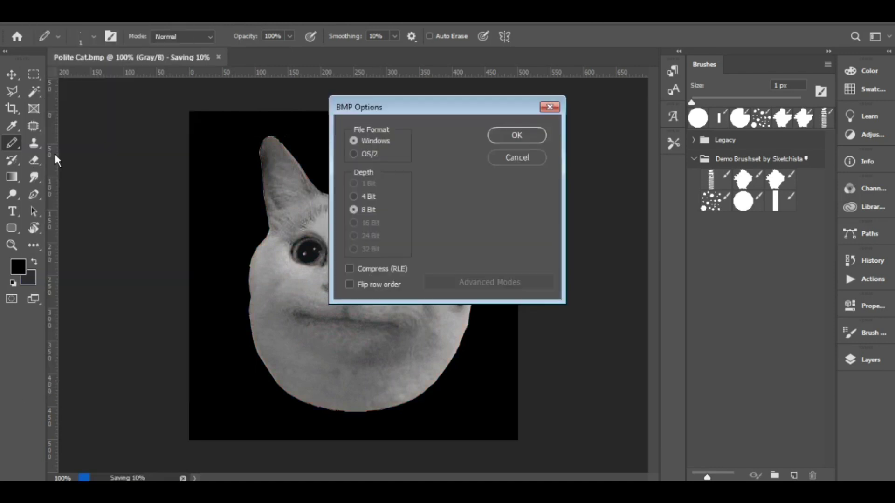
left_click(516, 136)
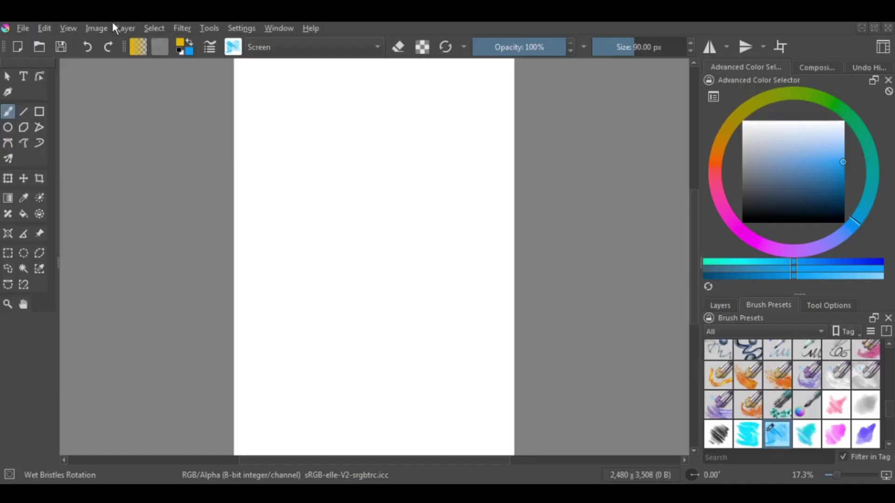
Switch to Krita and set the image's color space model to Grayscale/Alpha in the image properties.
left_click(96, 28)
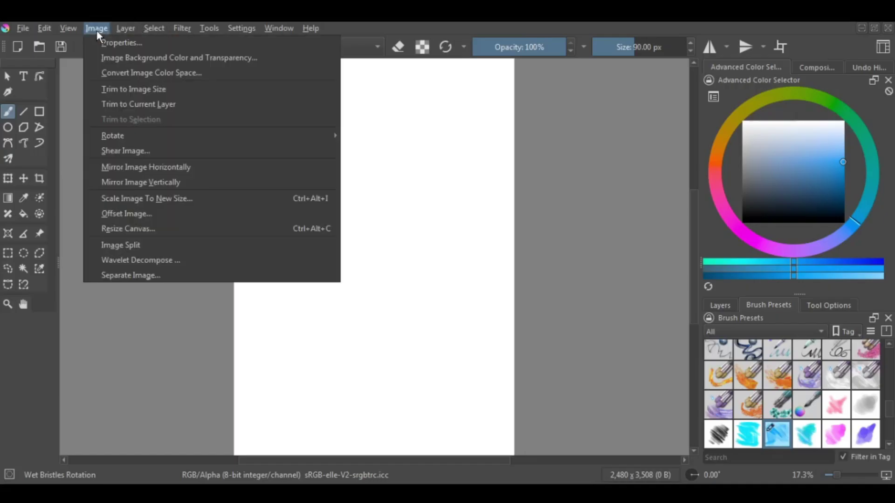
left_click(107, 41)
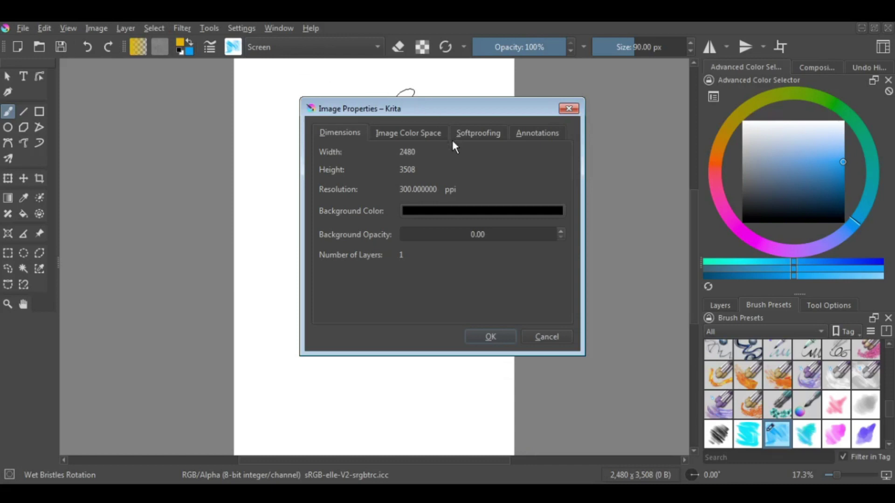
left_click(413, 135)
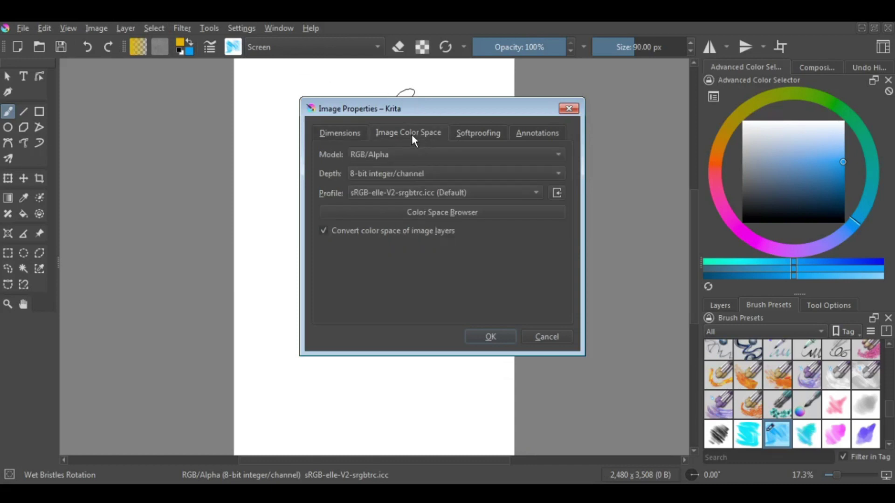
left_click(365, 152)
left_click(385, 124)
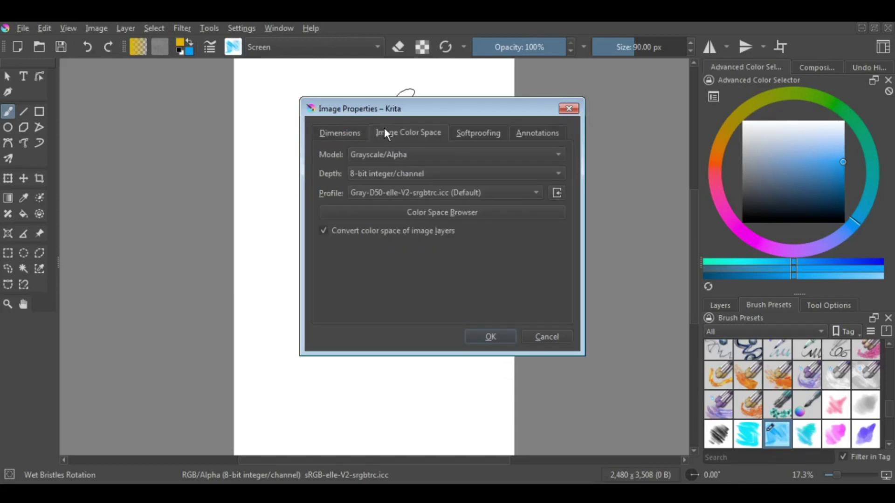
left_click(484, 331)
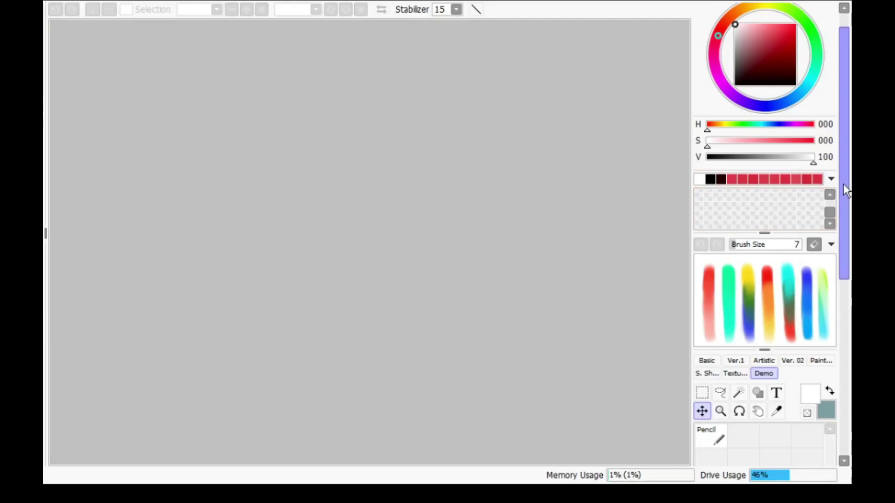
Switch to PaintTool SAI and set the brush shape to Polite Cat from the unorganized shapes.
left_click_drag(843, 184, 841, 410)
left_click(719, 321)
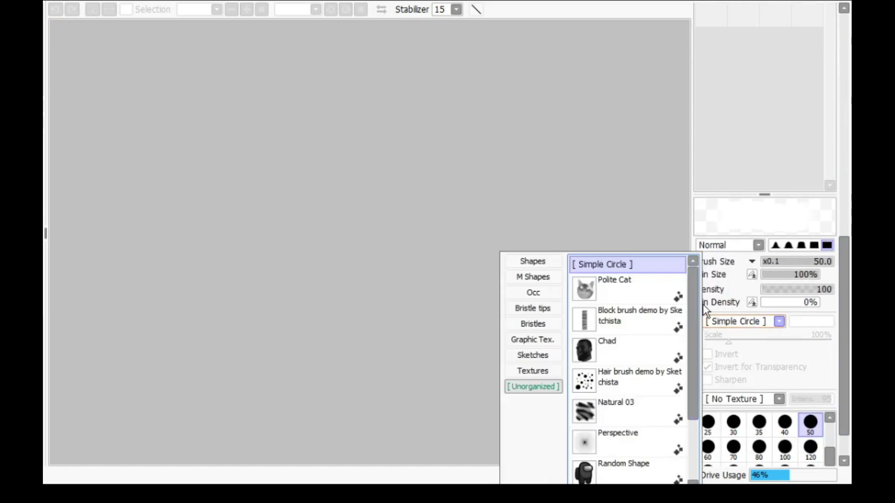
scroll(695, 312, "down", 1)
left_click(622, 285)
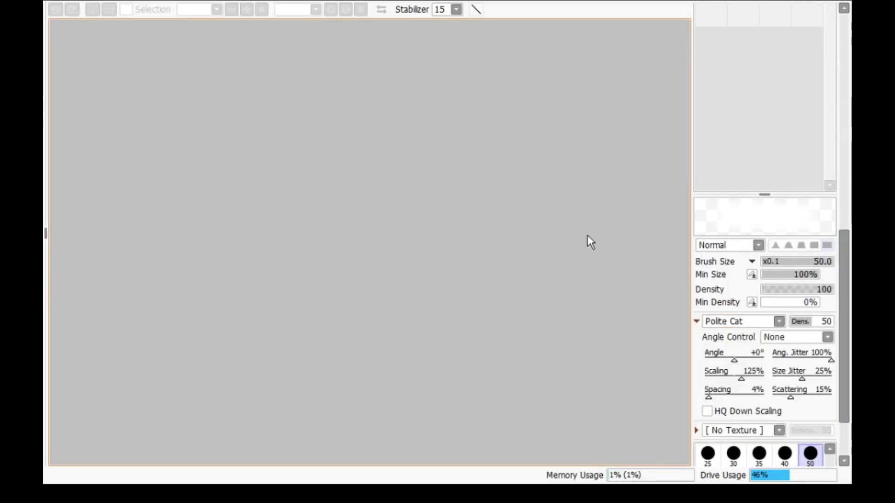
Create a new canvas and paint a winding test stroke on it with the Polite Cat brush.
left_click(51, 1)
left_click(70, 10)
left_click(443, 310)
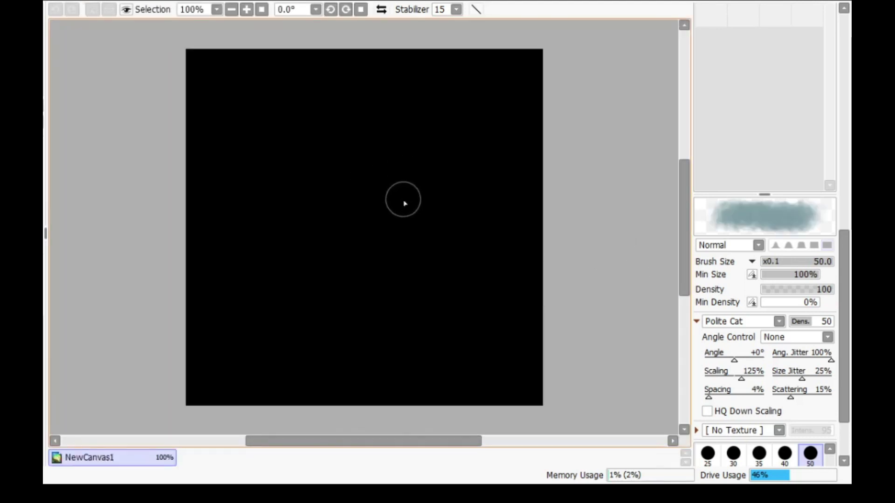
mouse_move(373, 122)
left_mouse_down()
mouse_move(477, 155)
mouse_move(273, 198)
mouse_move(326, 355)
left_mouse_up()
Increase the brush size to 200 and clear the test stroke from the canvas.
key("bracketright")
key("bracketright")
key("bracketright")
key("bracketright")
key("bracketright")
key("bracketright")
key("bracketright")
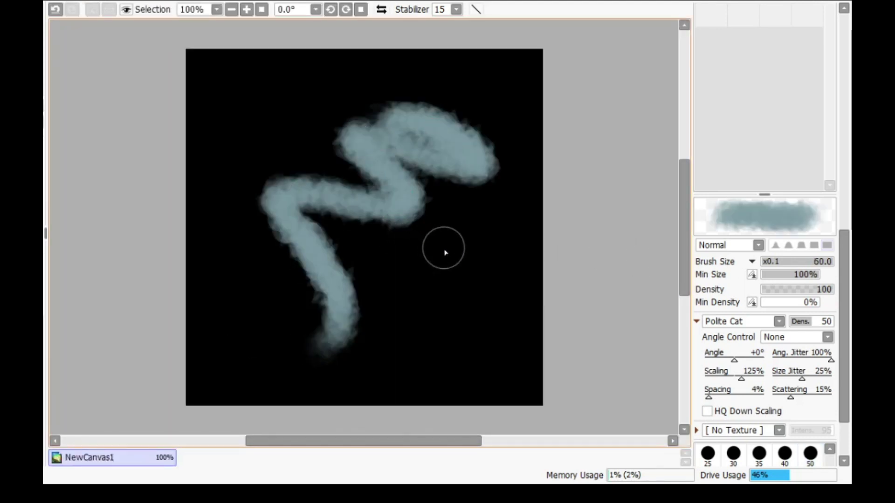
key("Delete")
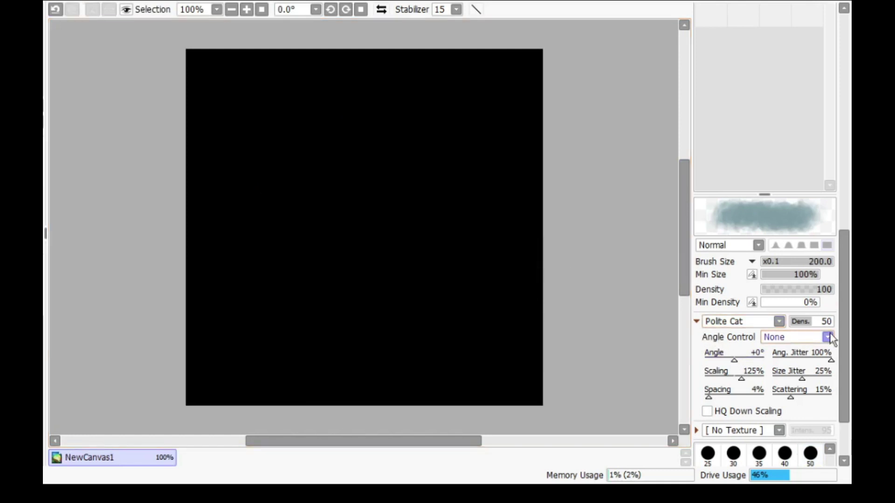
Set the brush's angle jitter, size jitter and scattering to 0% and its spacing to 50%.
left_click_drag(810, 359, 767, 359)
mouse_move(811, 377)
left_mouse_down()
mouse_move(767, 376)
mouse_move(765, 394)
mouse_move(722, 399)
left_mouse_up()
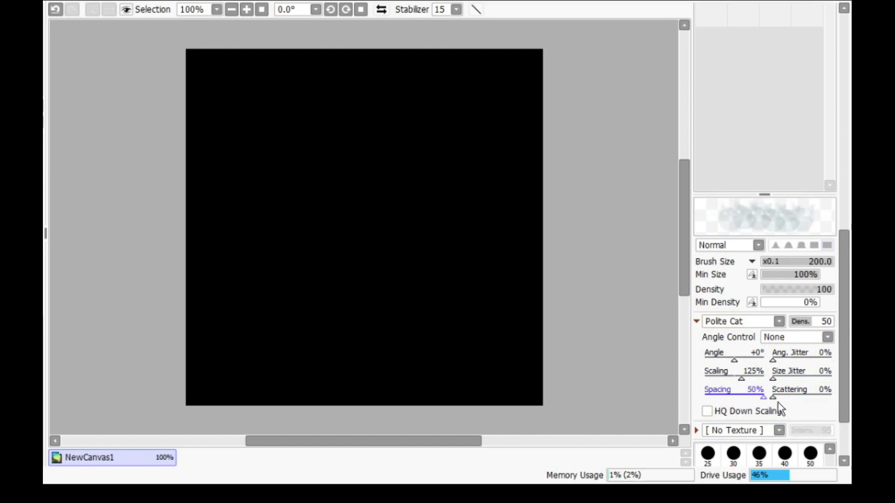
Choose white as the brush color and paint overlapping cat faces across the black canvas.
left_click_drag(839, 302, 839, 86)
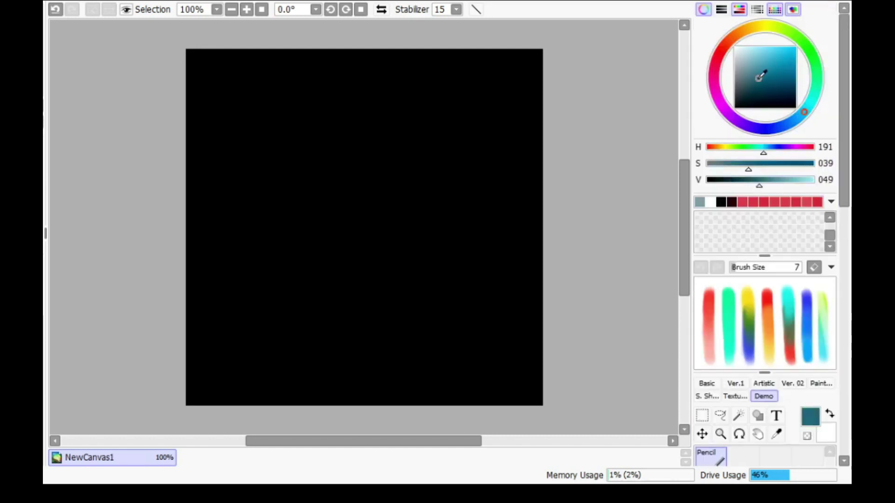
left_click_drag(760, 76, 734, 47)
mouse_move(457, 161)
left_mouse_down()
mouse_move(339, 243)
mouse_move(379, 291)
mouse_move(435, 266)
mouse_move(462, 172)
mouse_move(262, 262)
mouse_move(346, 340)
left_mouse_up()
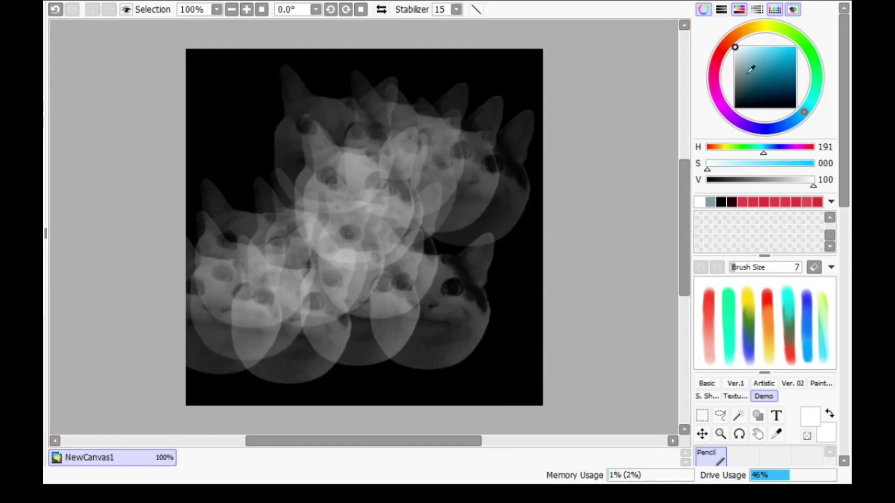
Close the test canvas and create a new one from the B5 - 300ppi preset.
left_click(842, 2)
left_click(340, 250)
left_click(51, 2)
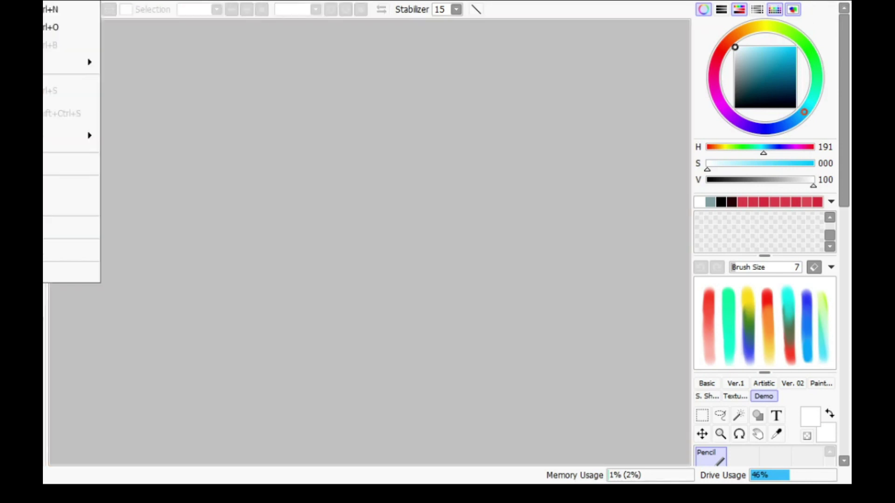
left_click(70, 9)
left_click(330, 181)
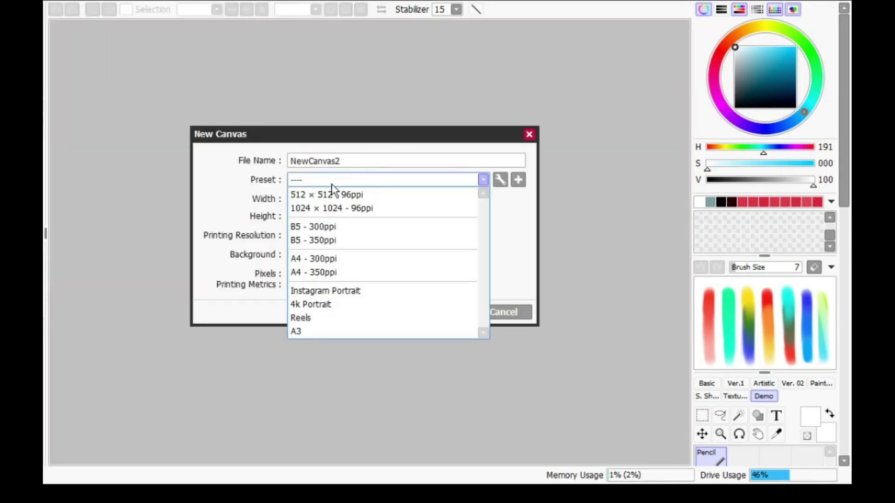
left_click(329, 225)
left_click(441, 312)
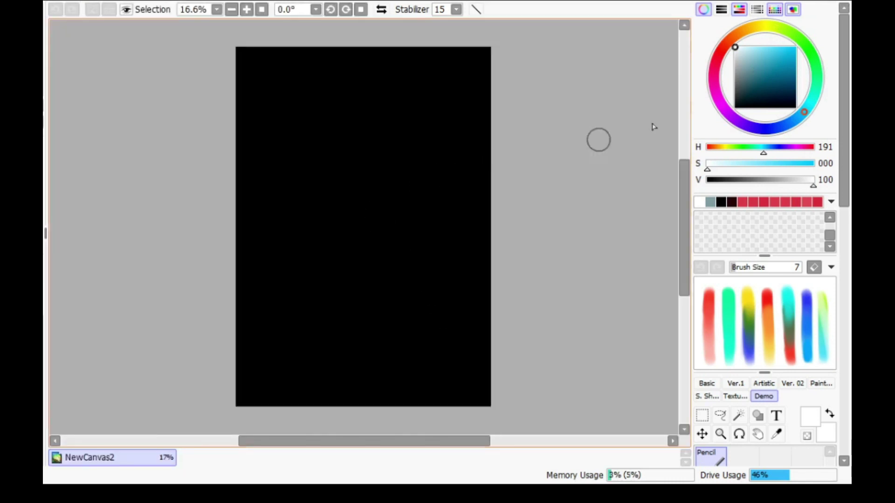
Fill the new canvas with white.
left_click(735, 108)
left_click_drag(748, 81, 667, 30)
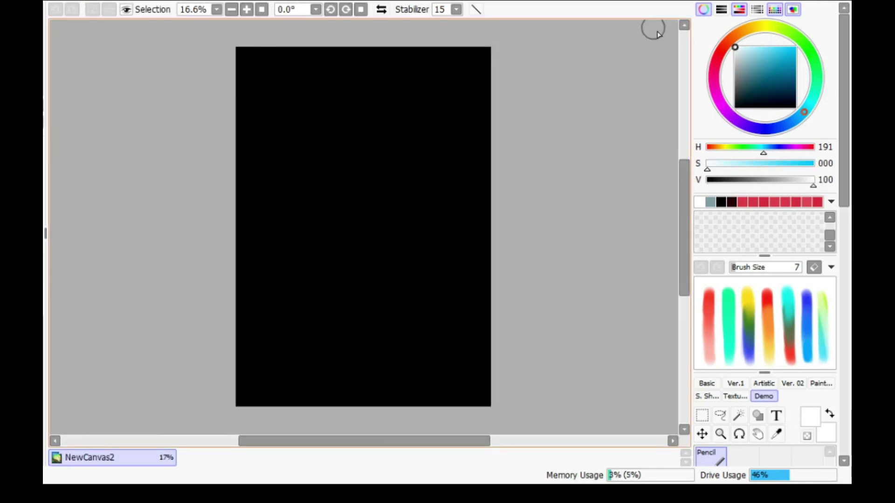
key("alt+Delete")
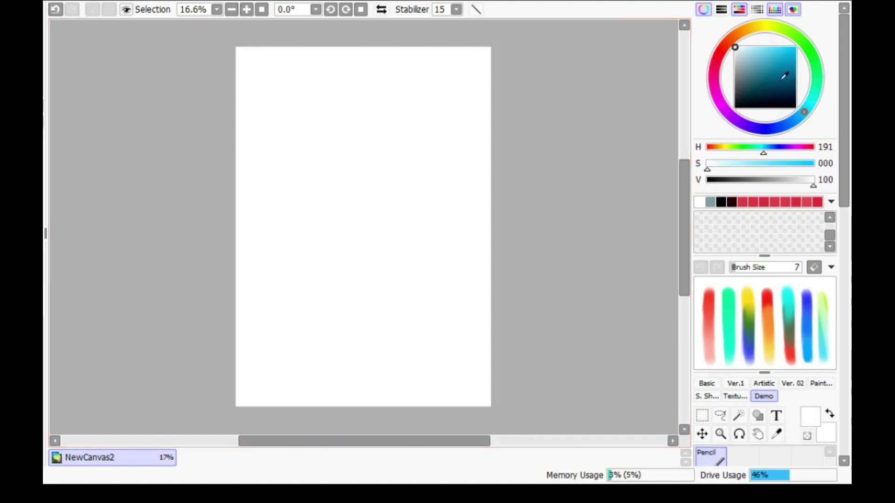
Choose a very dark red (H 345, S 100, V 15) and paint overlapping cat faces across the white canvas.
left_click_drag(781, 80, 806, 100)
left_click(715, 65)
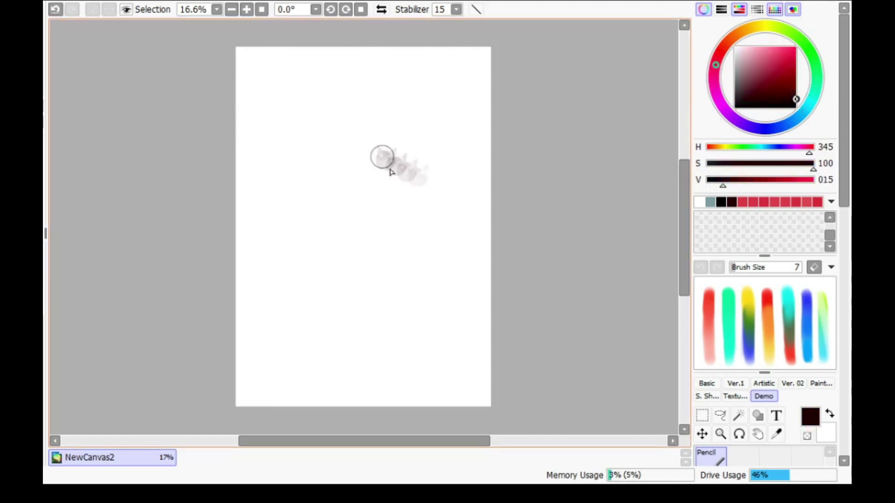
mouse_move(391, 172)
left_mouse_down()
mouse_move(387, 222)
mouse_move(435, 260)
mouse_move(305, 343)
left_mouse_up()
mouse_move(302, 164)
left_mouse_down()
mouse_move(329, 169)
mouse_move(319, 245)
left_mouse_up()
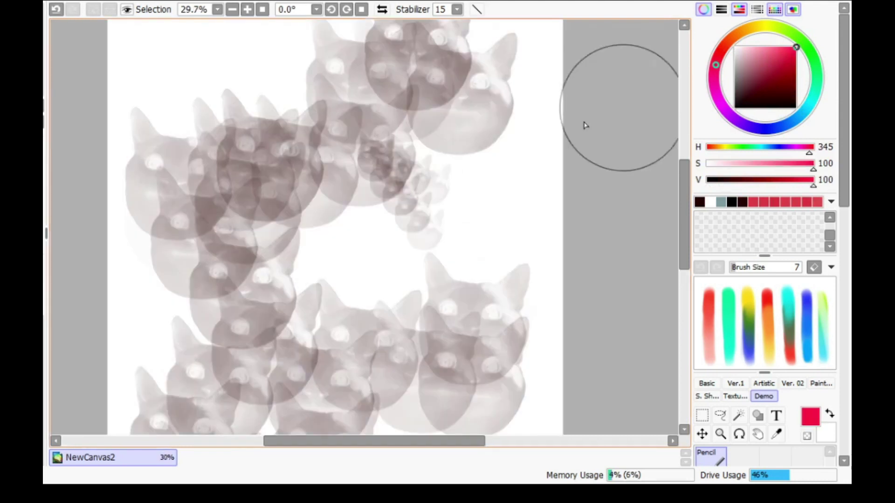
Paint crimson cat faces over the dark ones across the canvas.
mouse_move(585, 126)
left_mouse_down()
mouse_move(408, 250)
mouse_move(328, 328)
left_mouse_up()
scroll(389, 280, "down", 2)
mouse_move(315, 172)
left_mouse_down()
mouse_move(379, 222)
mouse_move(376, 385)
left_mouse_up()
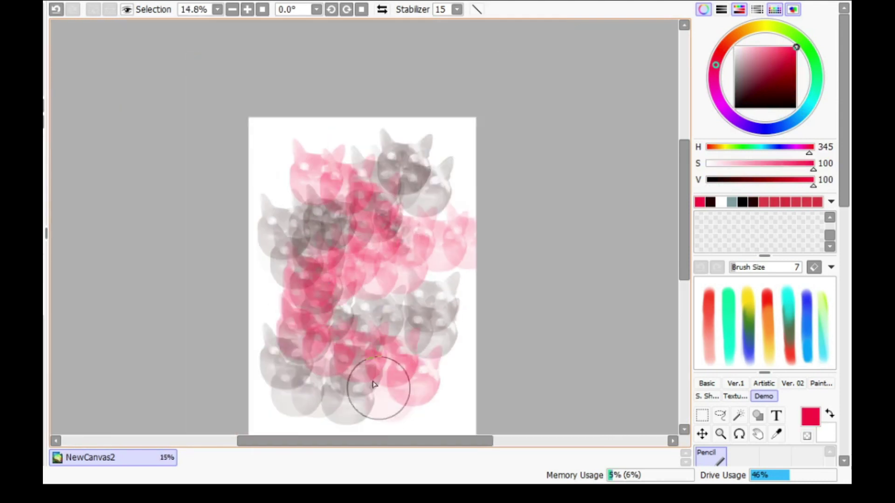
Set the brush's angle jitter to 100%, size jitter to 50% and scattering to 50%.
left_click_drag(842, 145, 845, 391)
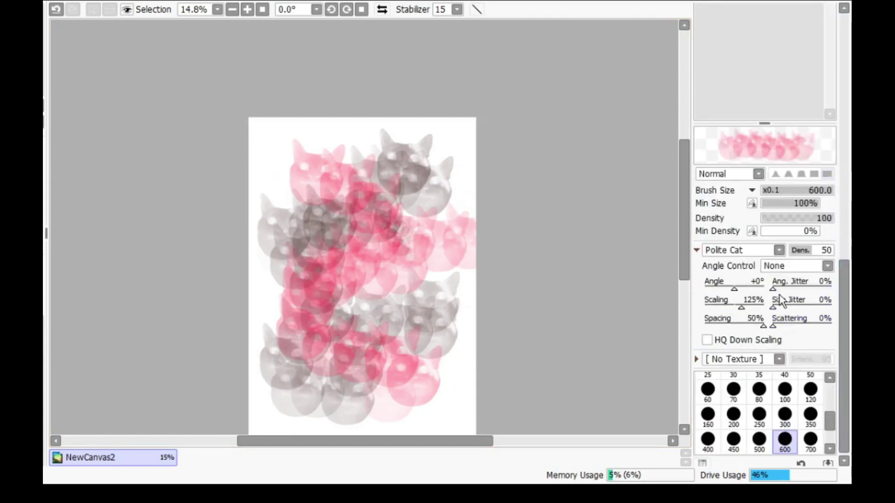
left_click_drag(777, 303, 832, 305)
left_click_drag(782, 285, 832, 284)
left_click_drag(773, 322, 806, 322)
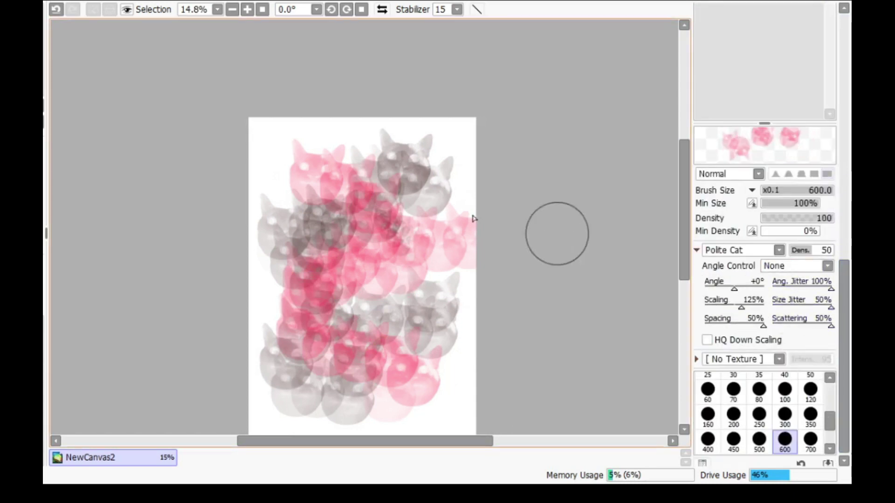
Undo the recent brush strokes and paint scattered, rotated crimson cat faces on the upper part of the canvas.
mouse_move(555, 234)
left_mouse_down()
mouse_move(340, 350)
mouse_move(314, 287)
left_mouse_up()
key("ctrl+z")
key("ctrl+z")
key("ctrl+z")
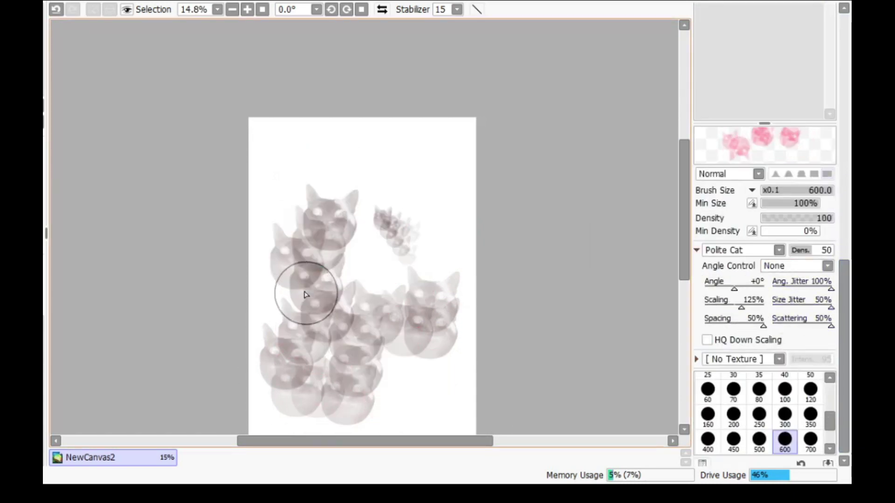
mouse_move(350, 187)
left_mouse_down()
mouse_move(406, 186)
mouse_move(359, 285)
left_mouse_up()
Change the brush color to golden yellow (H 49, S 100, V 100) and paint scattered cat faces across the canvas.
left_click_drag(843, 285, 788, 4)
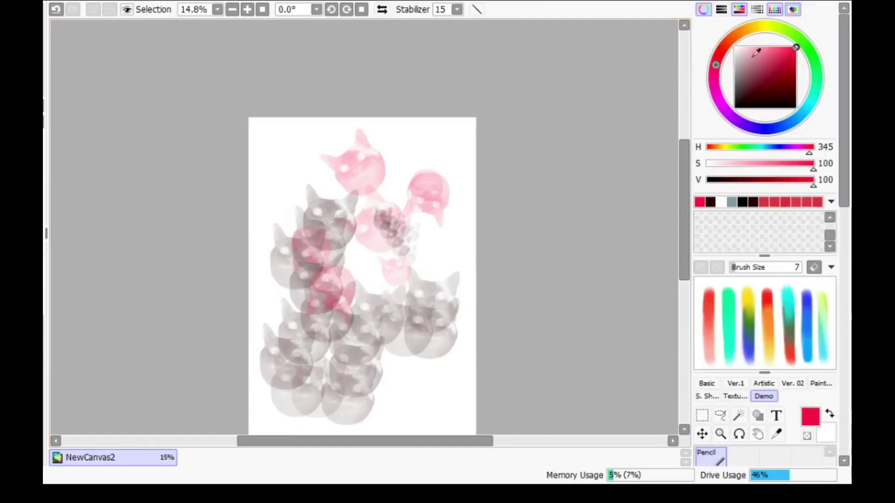
left_click_drag(785, 93, 796, 90)
left_click_drag(765, 27, 755, 27)
left_click_drag(785, 71, 796, 47)
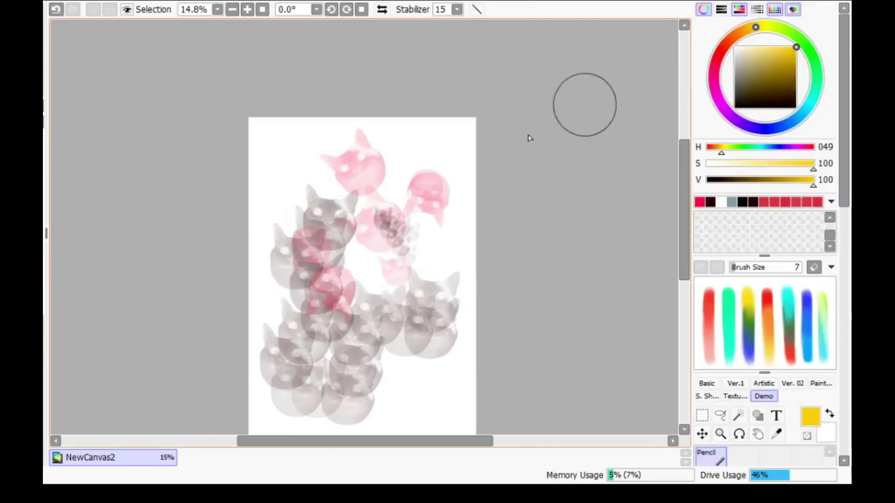
scroll(448, 146, "down", 4)
scroll(409, 198, "up", 5)
mouse_move(411, 186)
left_mouse_down()
mouse_move(476, 176)
mouse_move(450, 340)
mouse_move(298, 285)
left_mouse_up()
Change the color to cyan (H 183) and paint scattered cat faces down the canvas's right side and smaller ones at its upper left.
left_click(819, 100)
mouse_move(573, 140)
left_mouse_down()
mouse_move(496, 230)
mouse_move(422, 368)
mouse_move(447, 373)
left_mouse_up()
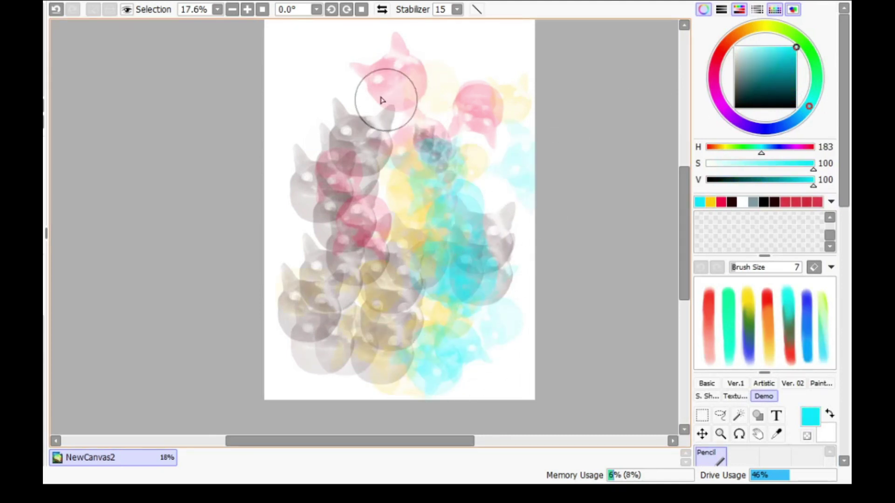
left_click_drag(341, 99, 417, 182)
scroll(386, 130, "up", 6)
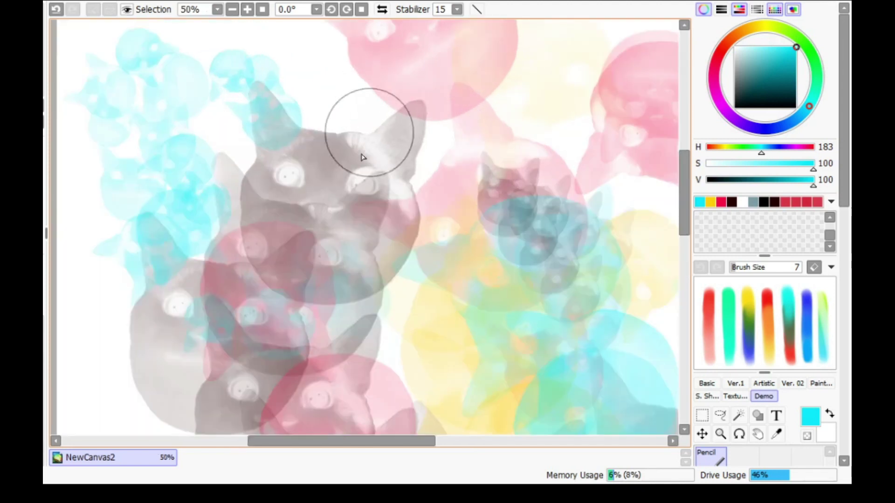
Paint more small cyan cat faces between the pink cats near the canvas's upper right.
scroll(279, 182, "down", 5)
scroll(445, 87, "up", 4)
left_click_drag(369, 125, 390, 236)
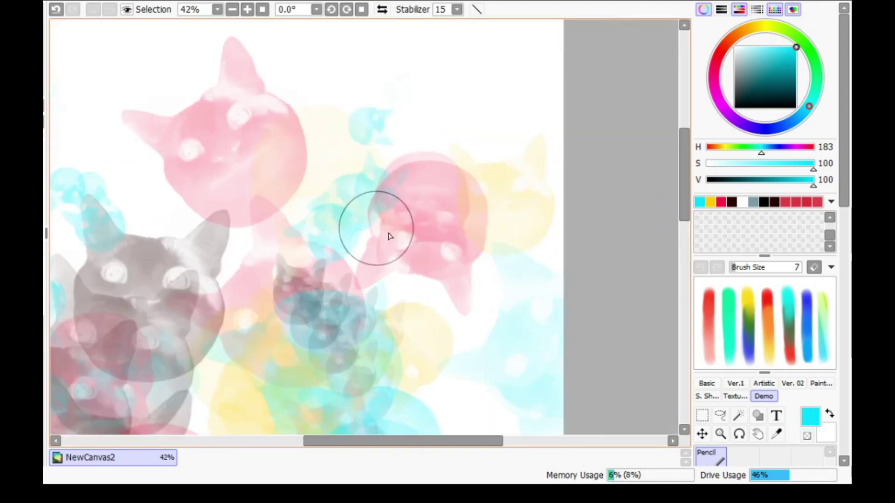
scroll(315, 160, "down", 5)
scroll(267, 149, "up", 2)
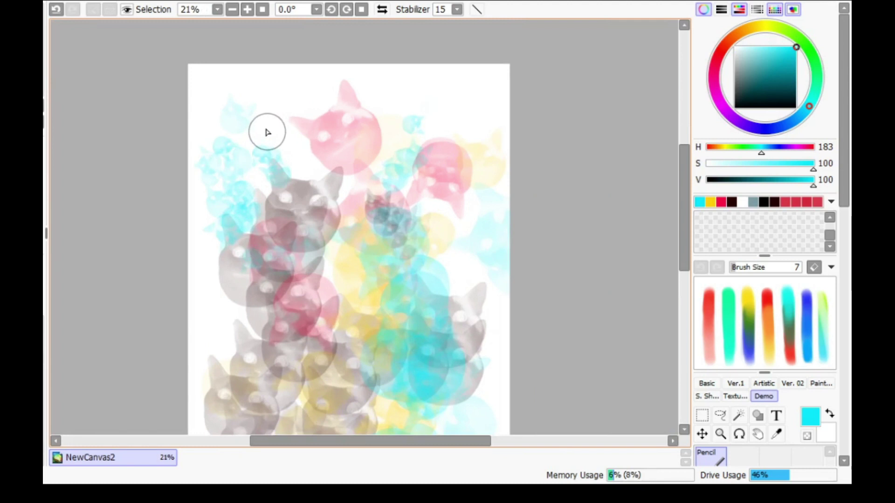